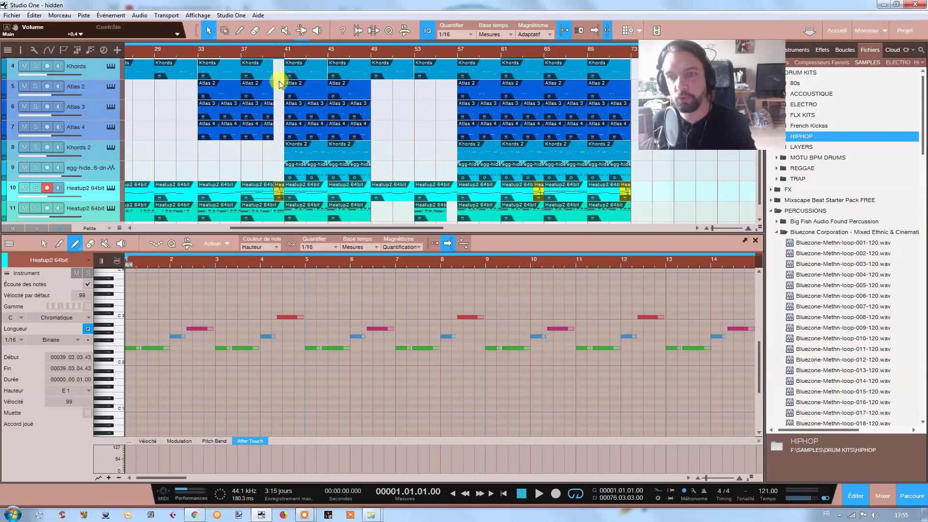
Select the yellow Heatup2 64bit clips at bars 16 and 40 on track 10 to examine their notes.
drag(265, 44, 450, 57)
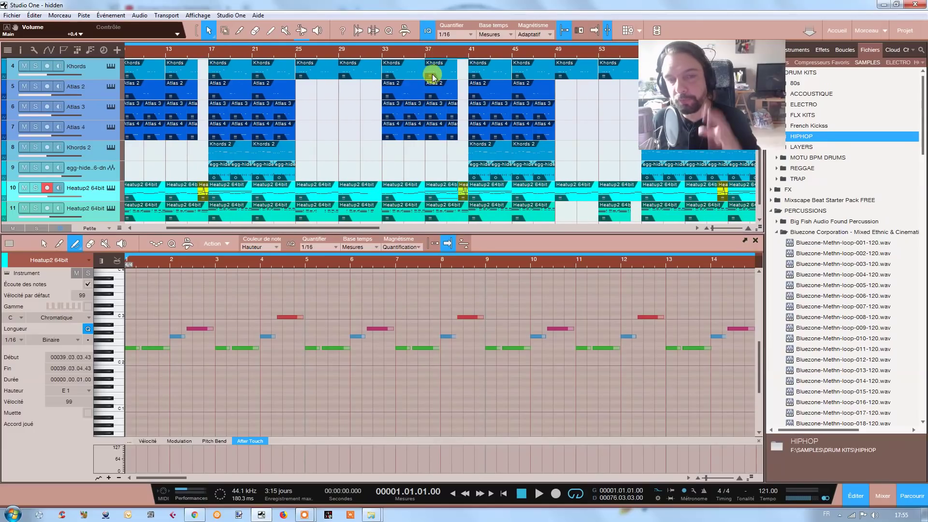
click(202, 196)
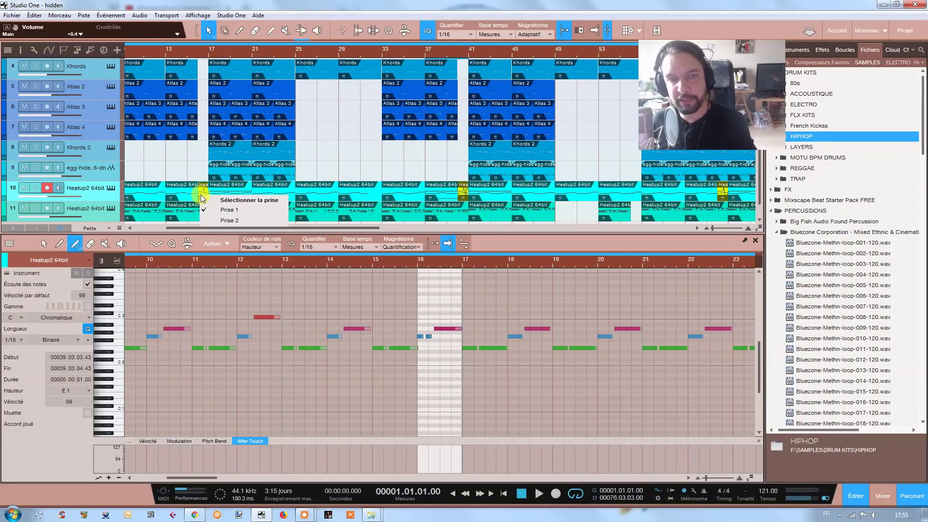
click(202, 152)
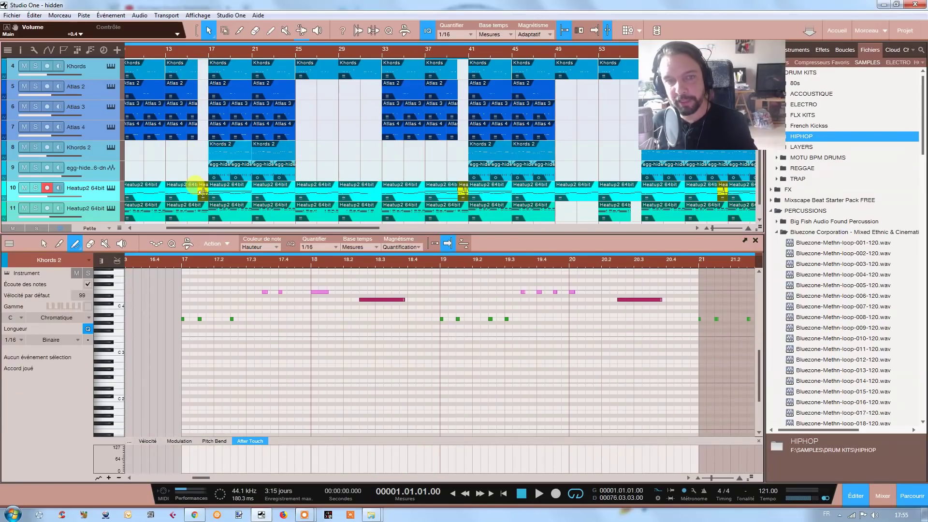
click(463, 193)
Play the arrangement from bar 13 up to the yellow Heatup2 64bit transition at bar 16, and return to the song start.
drag(215, 54, 285, 74)
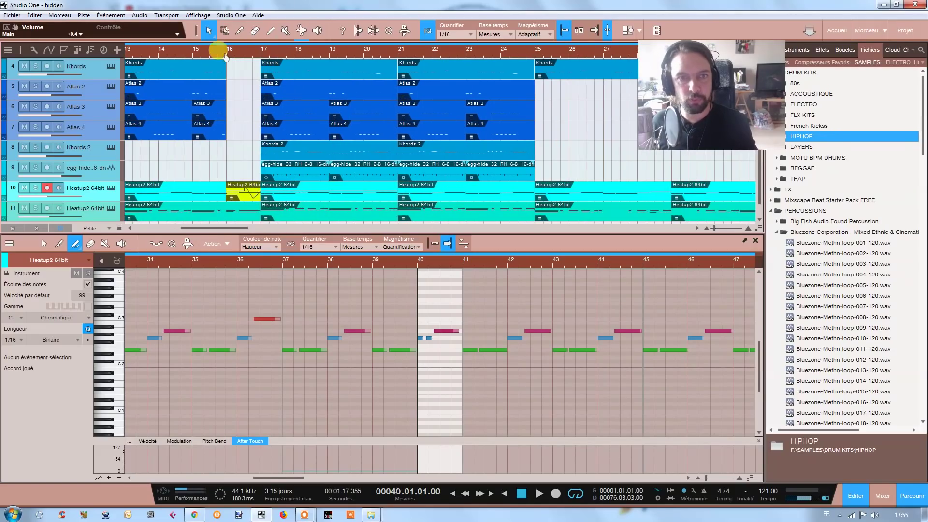
drag(225, 55, 229, 53)
click(189, 52)
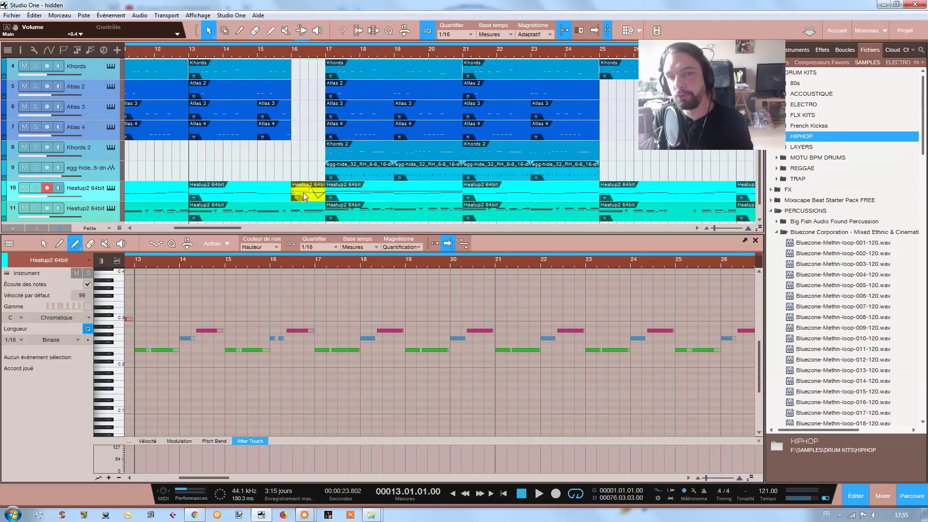
key(space)
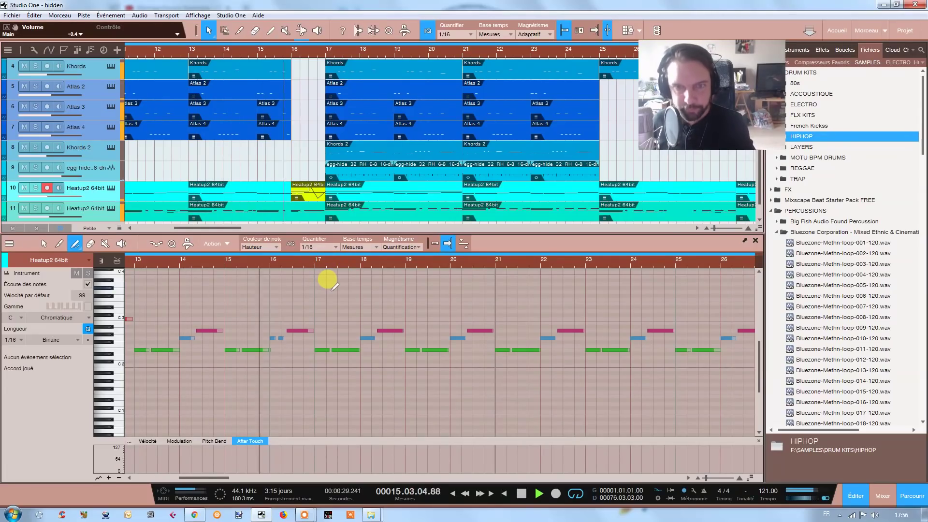
click(526, 494)
click(526, 493)
click(462, 245)
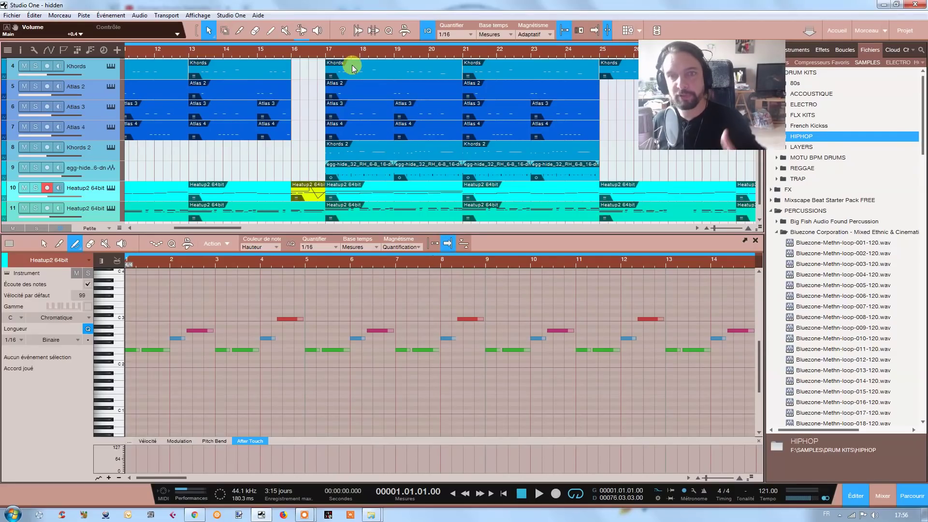
Play the arrangement from bar 37 to hear the transition at bar 40, and return to the song start.
drag(349, 53, 342, 31)
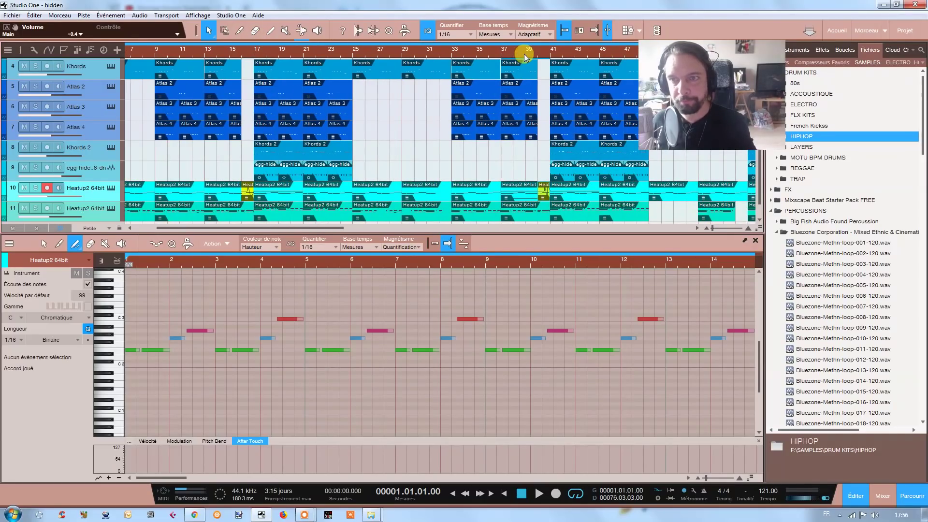
click(501, 53)
drag(536, 54, 535, 59)
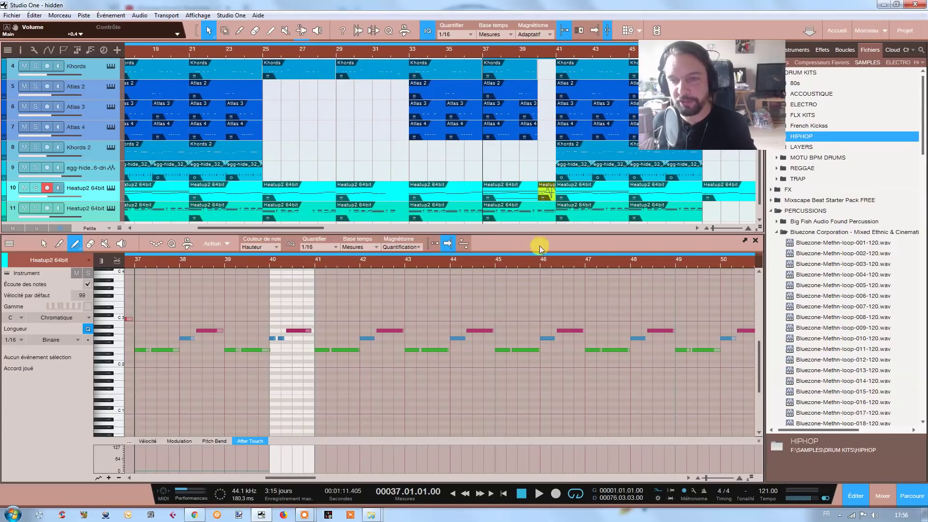
key(space)
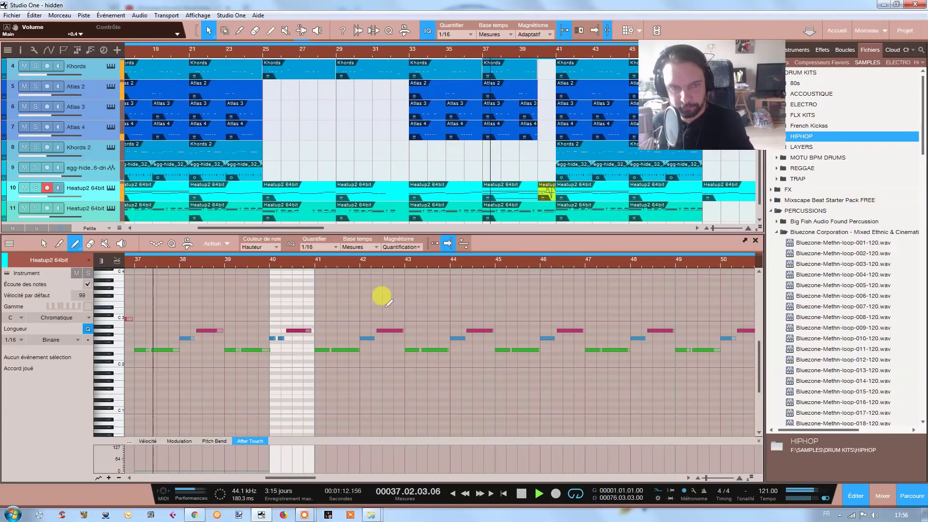
click(521, 494)
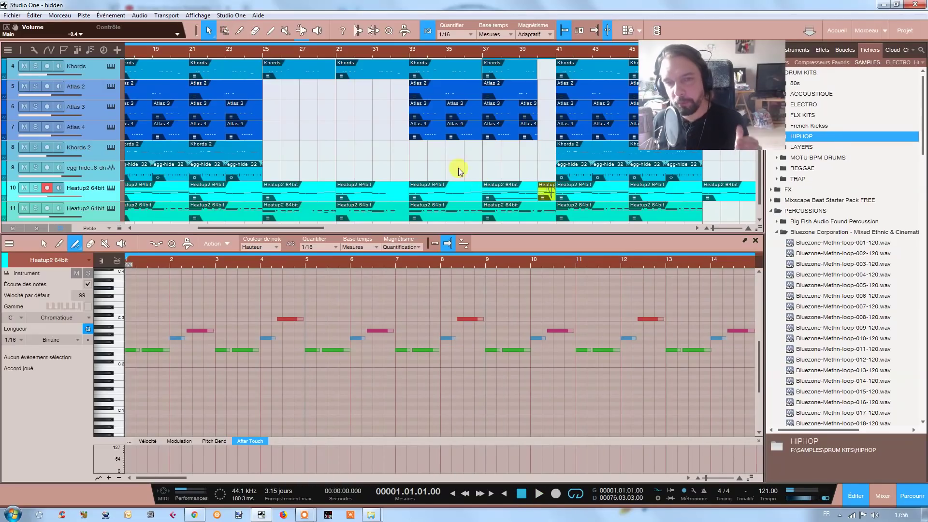
Play the last part of the arrangement from about bar 63 through the transition at bar 64, and return to the song start.
drag(459, 51, 371, 51)
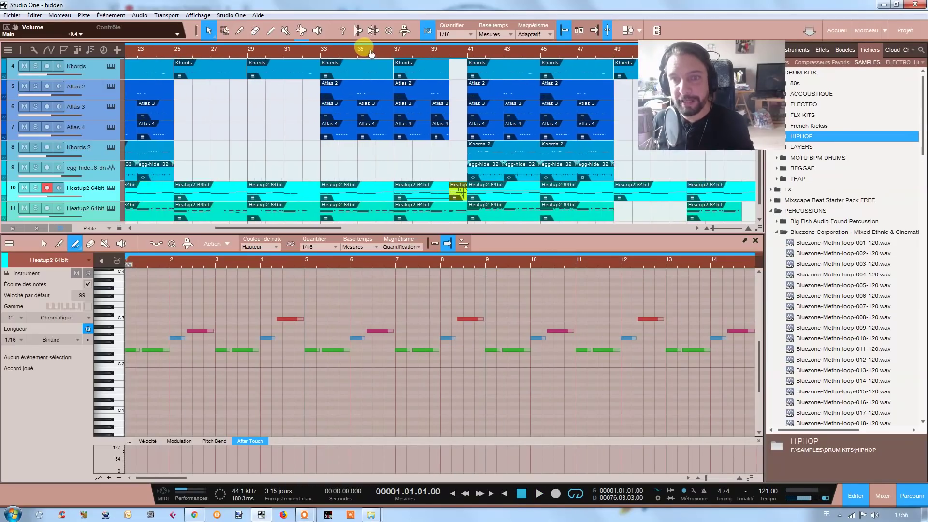
scroll(370, 52, down, 4)
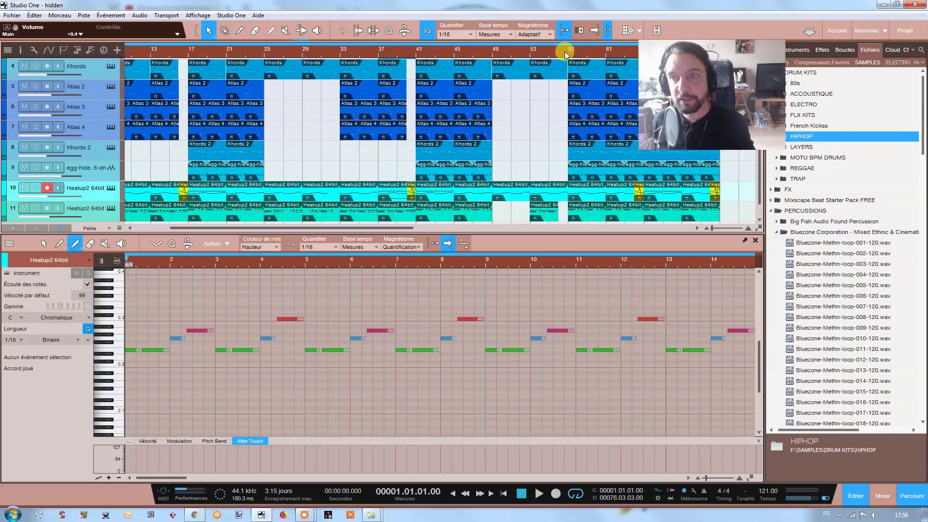
scroll(550, 58, right, 5)
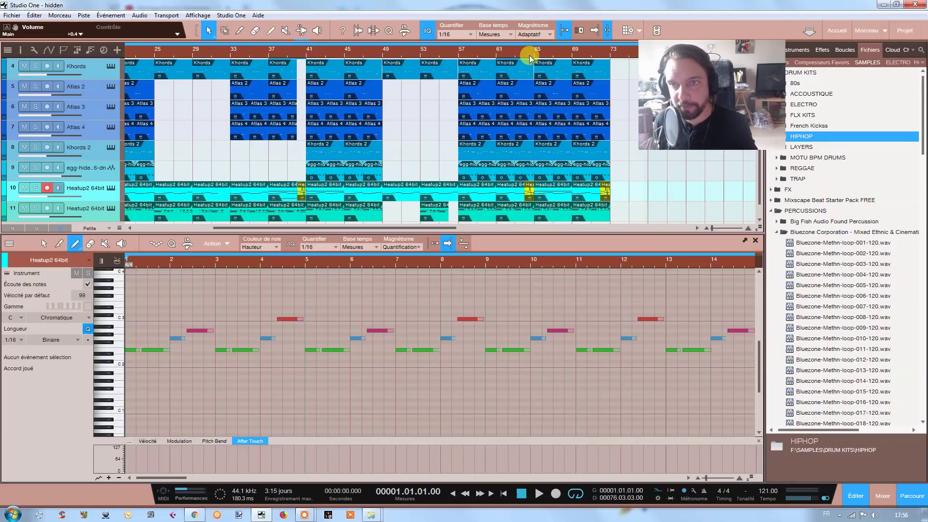
click(515, 54)
key(space)
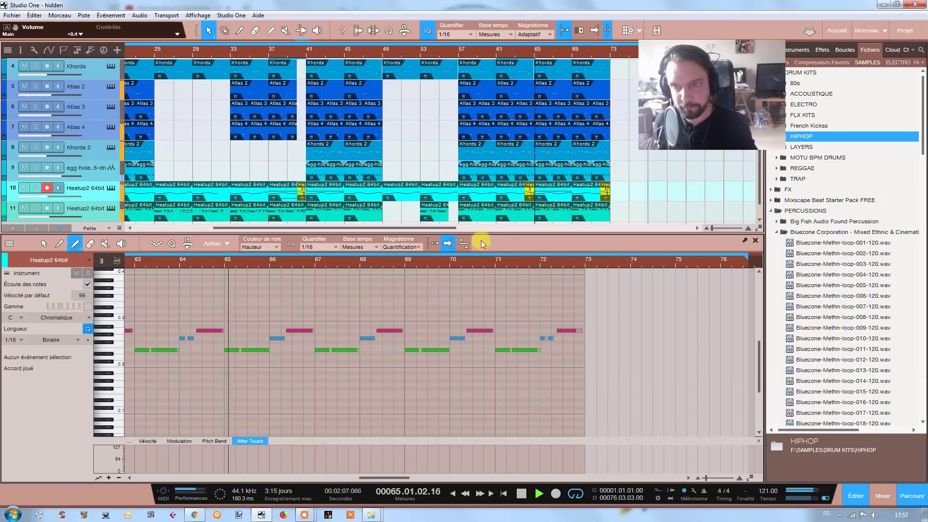
double_click(521, 494)
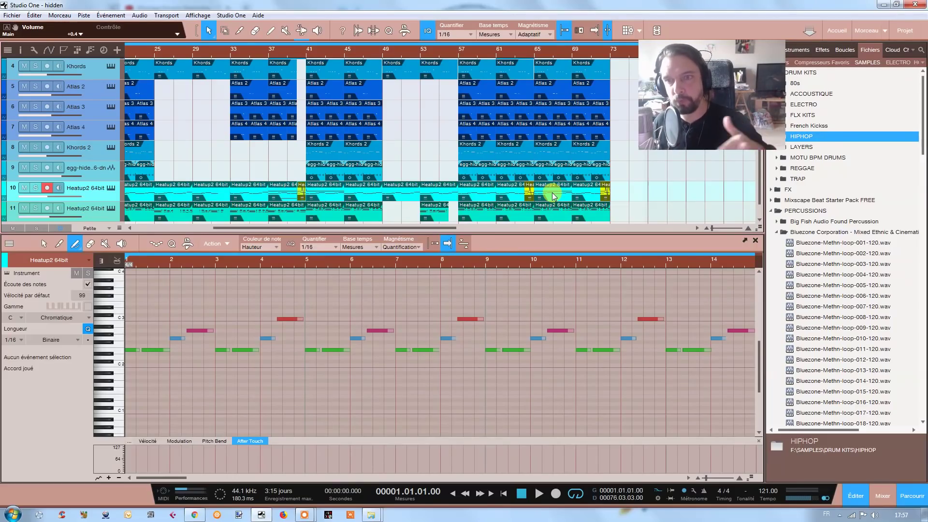
Show the Pitch Bend automation of the yellow Heatup2 64bit clip at bar 16 in the note editor.
drag(229, 52, 319, 41)
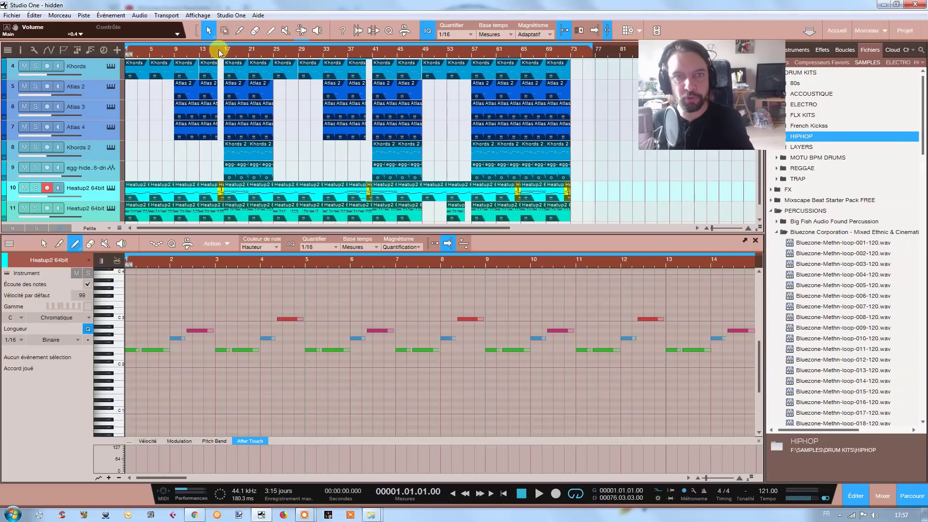
scroll(217, 52, up, 5)
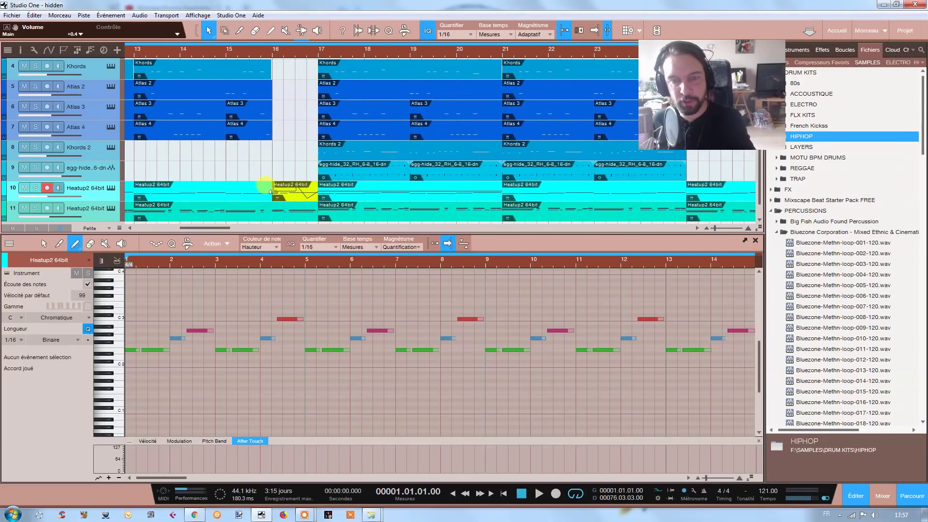
click(284, 192)
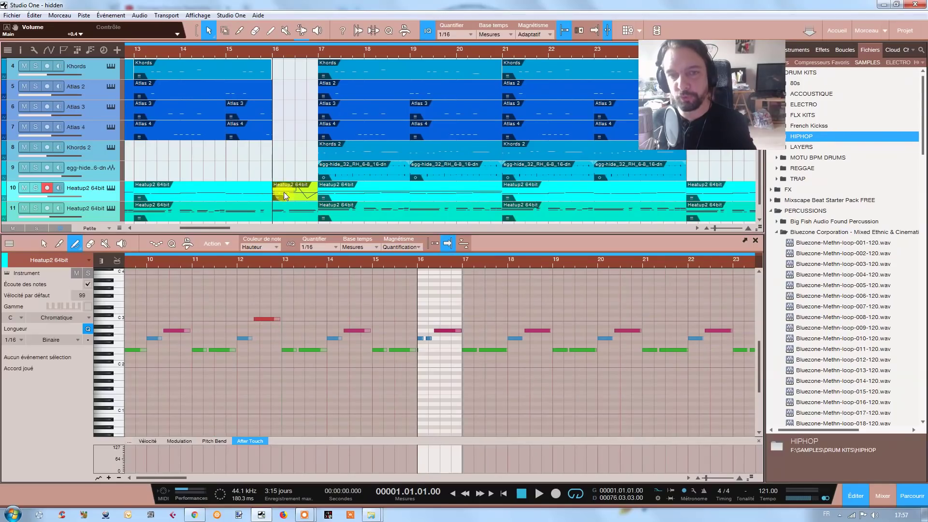
click(456, 261)
scroll(455, 262, up, 4)
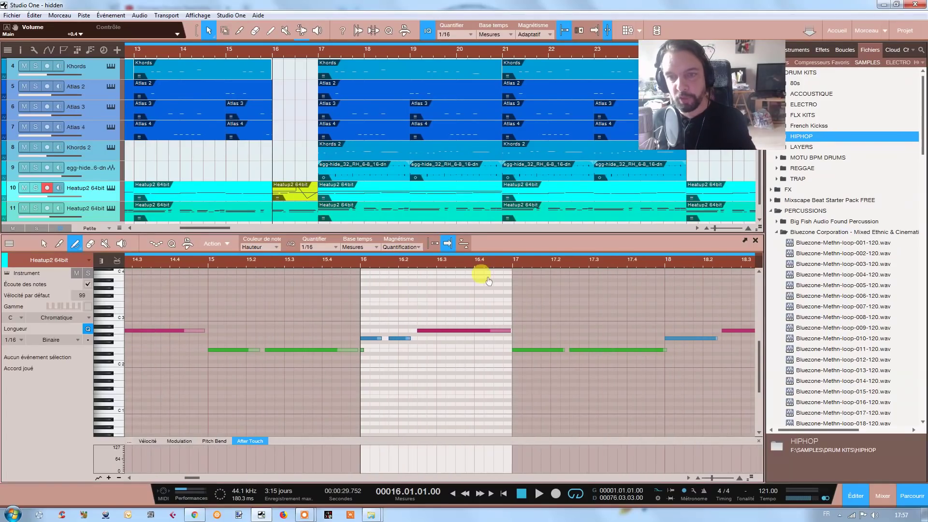
click(213, 442)
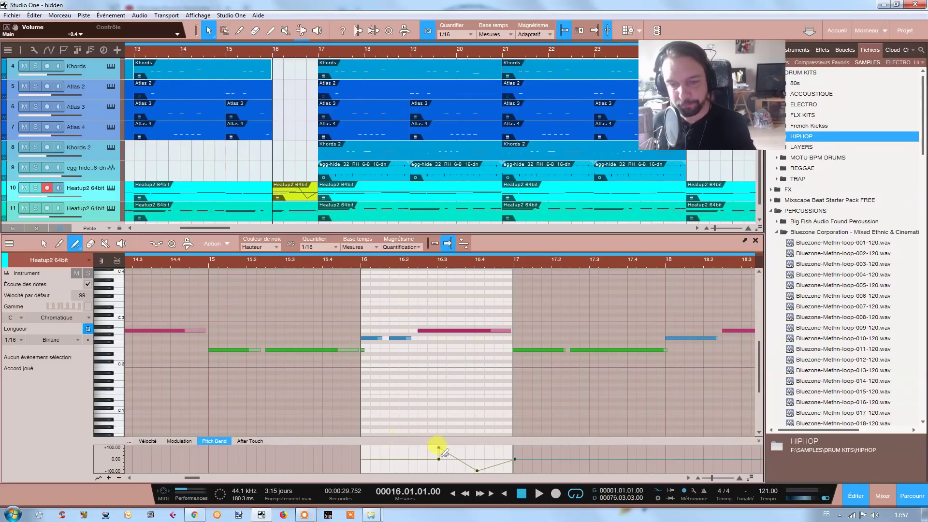
Review the Velocity, Modulation and Pitch Bend lanes, and inspect the available MIDI parameters in the Automation dialog.
click(149, 442)
click(180, 442)
click(214, 442)
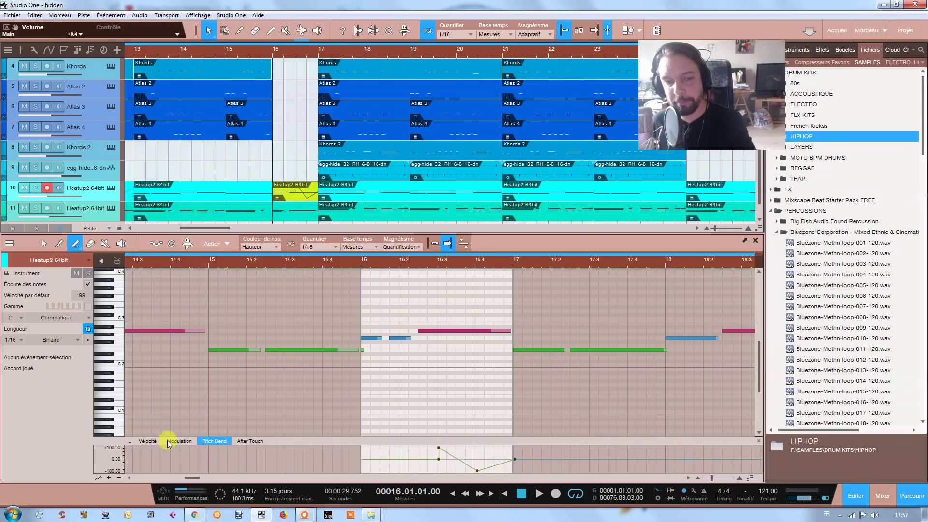
click(132, 442)
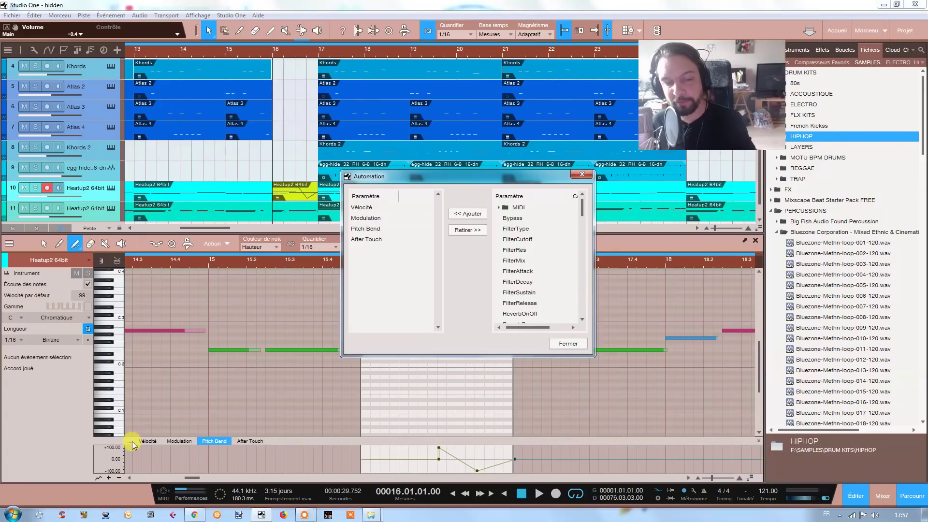
click(500, 207)
click(583, 175)
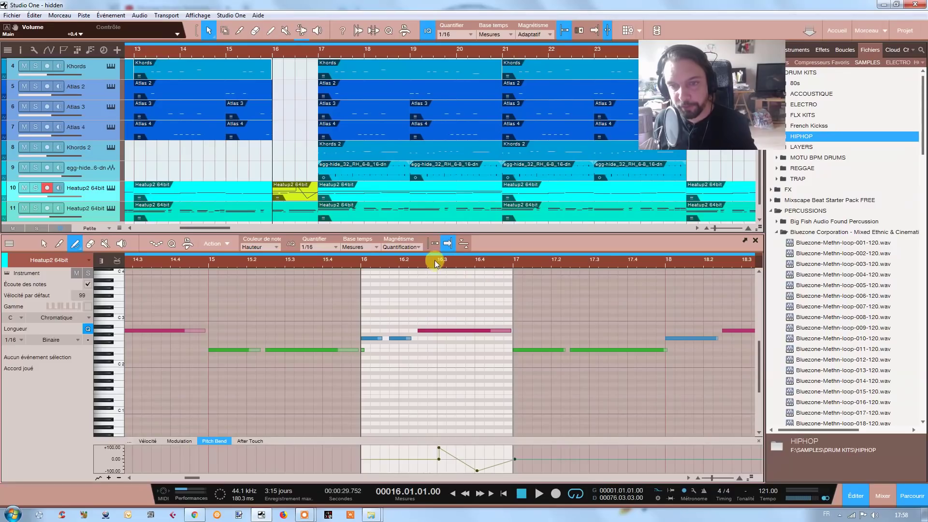
Draw a descending pitch bend parabola from +100 at bar 16 to -100 near 16.2.3, and delete it.
drag(434, 260, 435, 266)
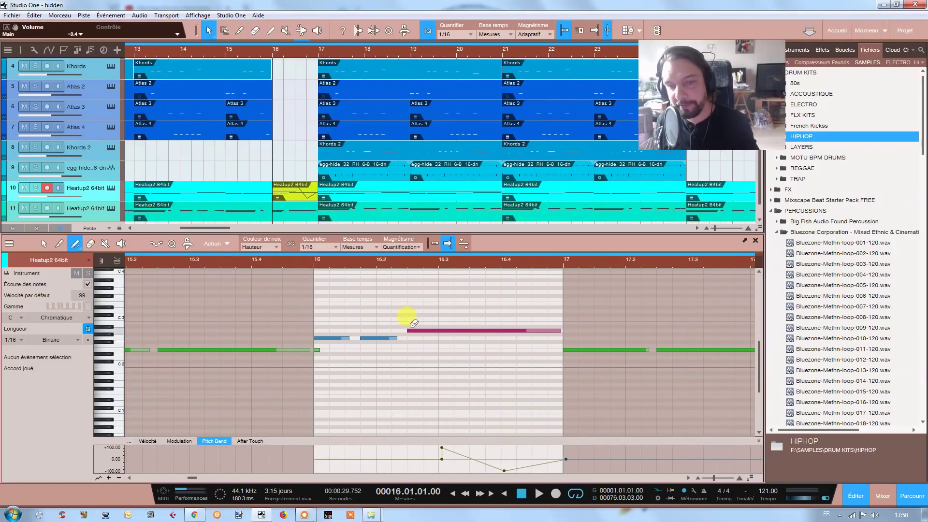
drag(408, 332, 408, 334)
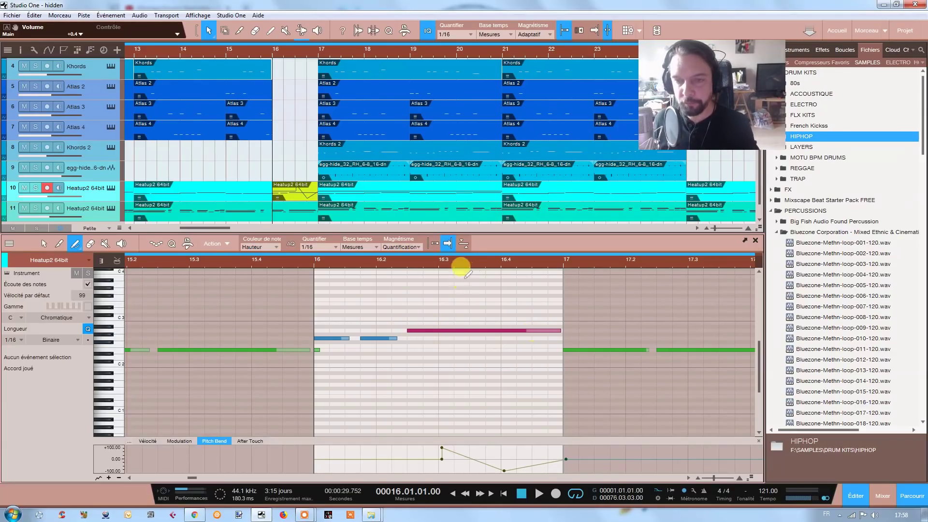
drag(453, 262, 453, 261)
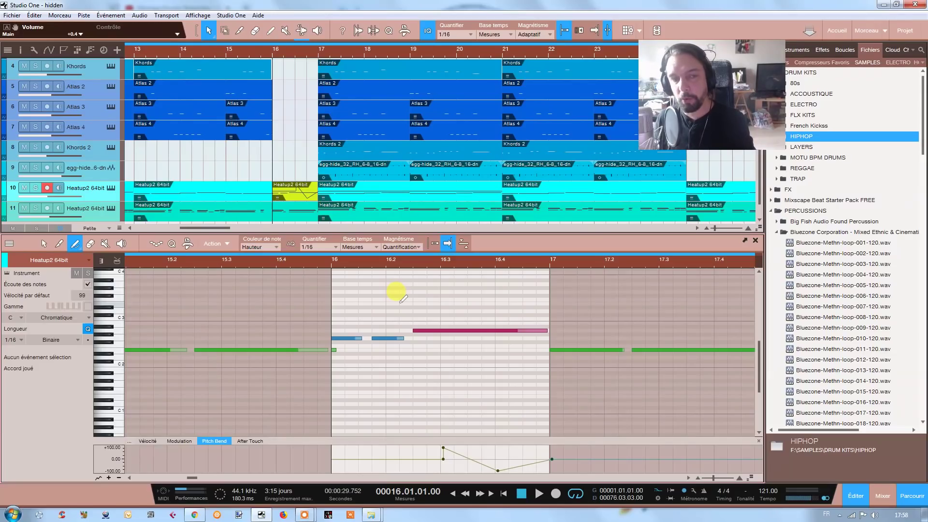
click(76, 246)
click(94, 285)
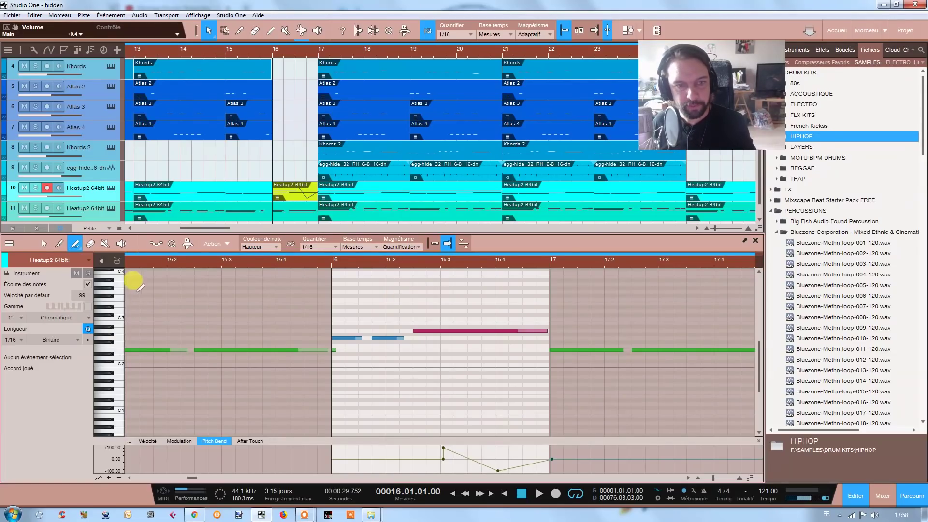
drag(333, 446, 419, 471)
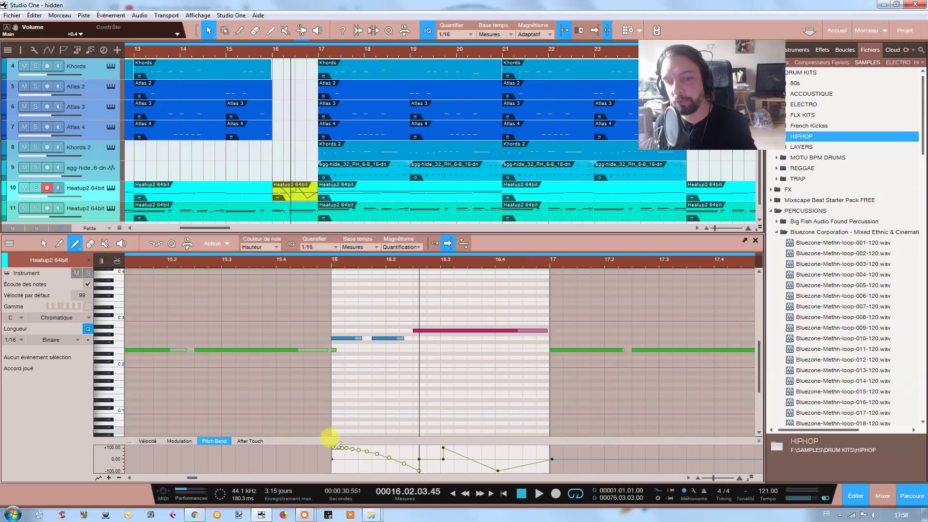
key(Delete)
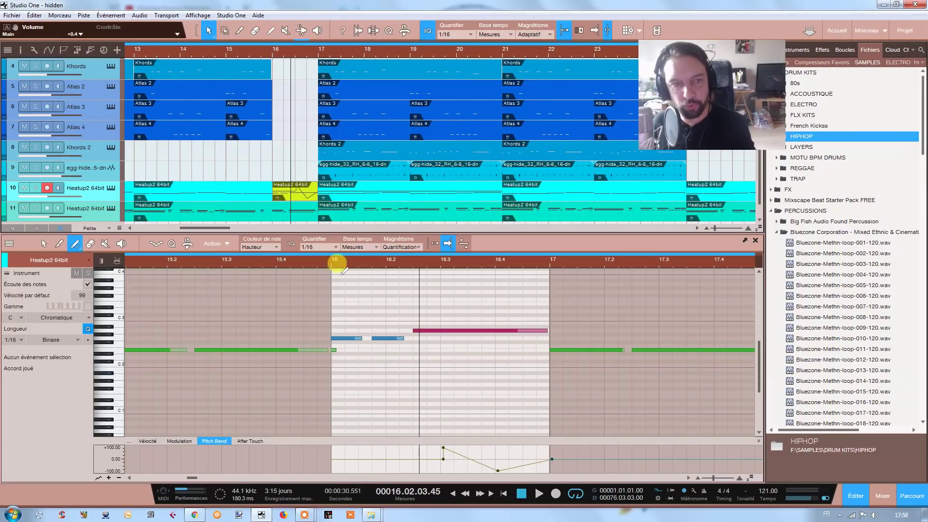
Draw a sawtooth wave in the clip's Pitch Bend lane from bar 16 to about 16.2.4.
click(81, 247)
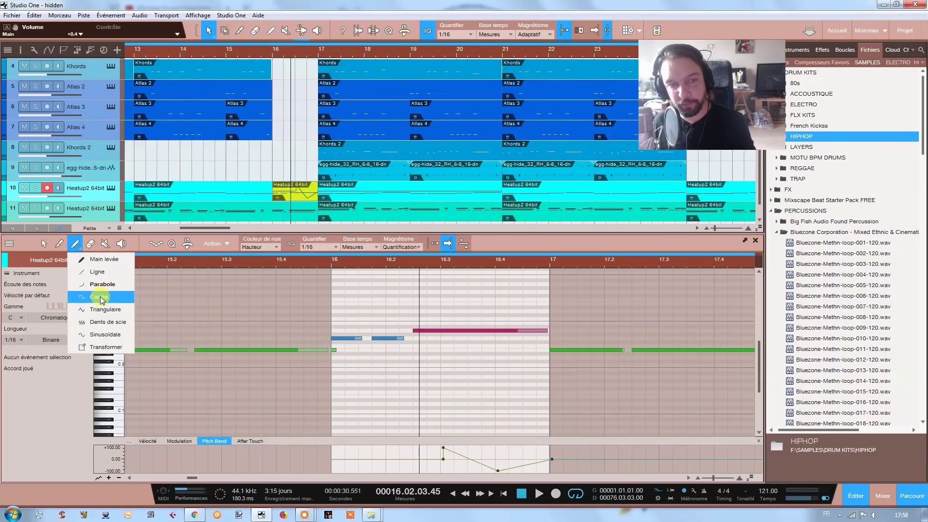
click(102, 335)
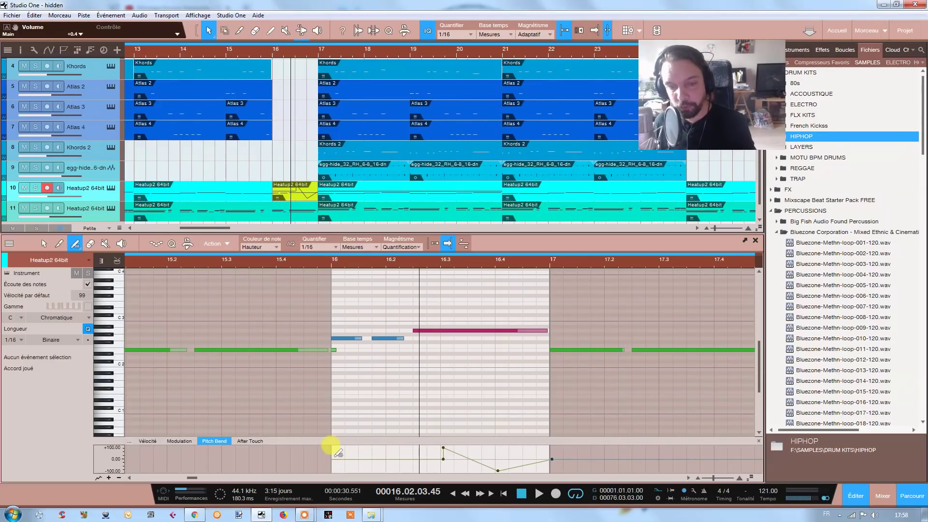
mouse_move(334, 457)
mouse_down()
mouse_move(414, 427)
mouse_move(432, 432)
mouse_up()
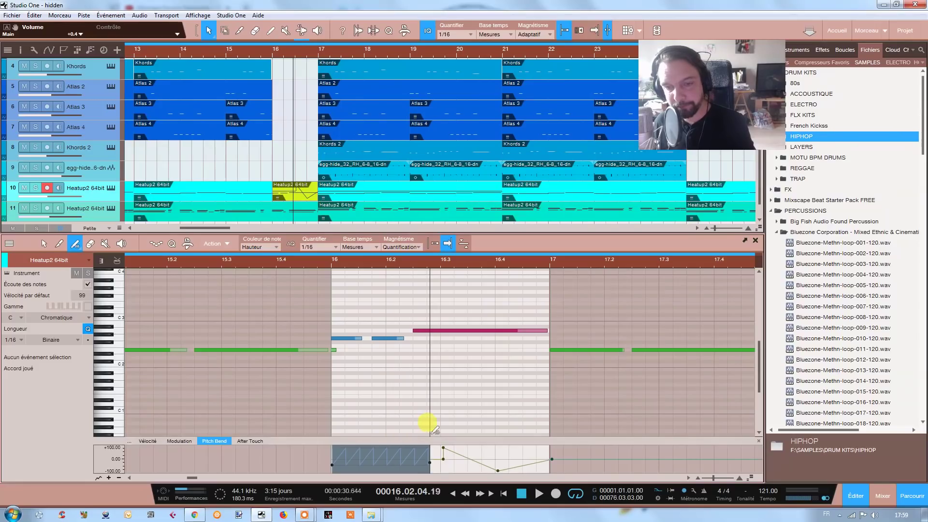
Switch to the arrow tool, try adding a pitch bend point on the existing curve after 16.3, and undo the change.
right_click(404, 378)
click(450, 223)
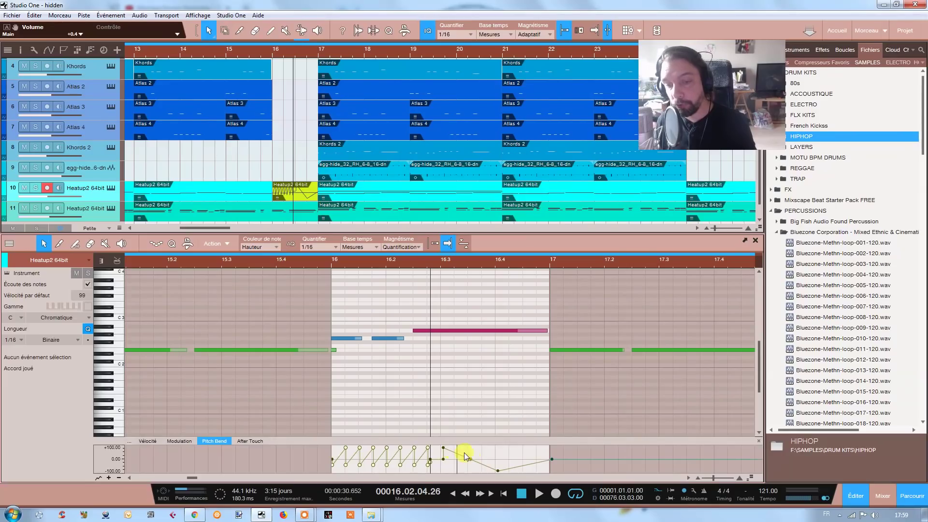
click(525, 465)
key(ctrl+z)
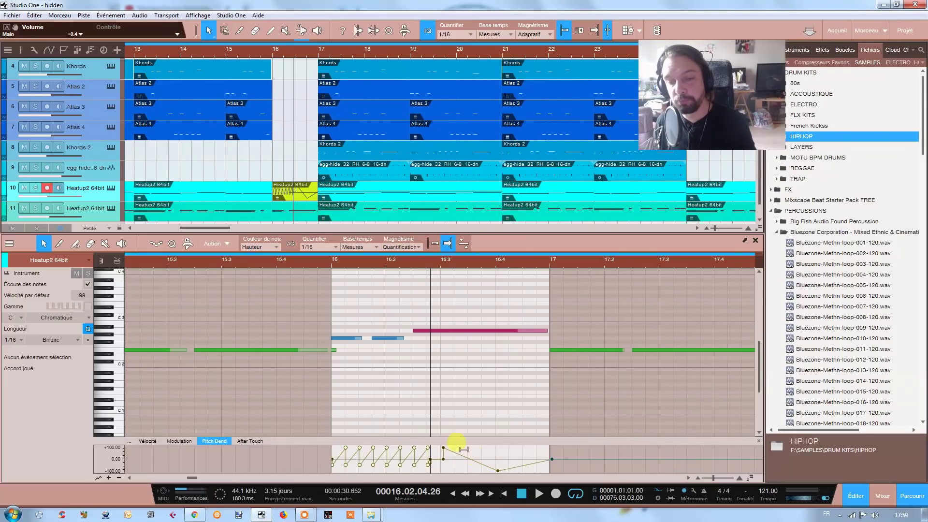
click(76, 245)
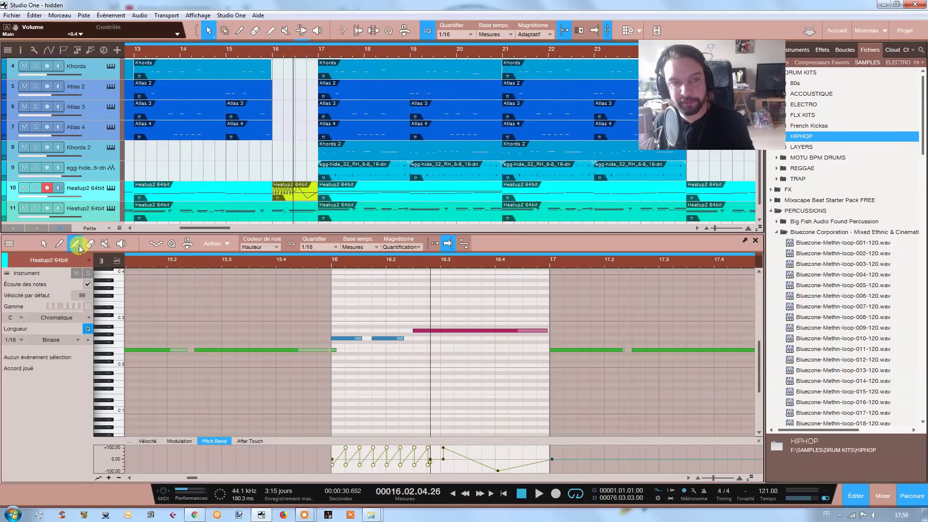
click(81, 248)
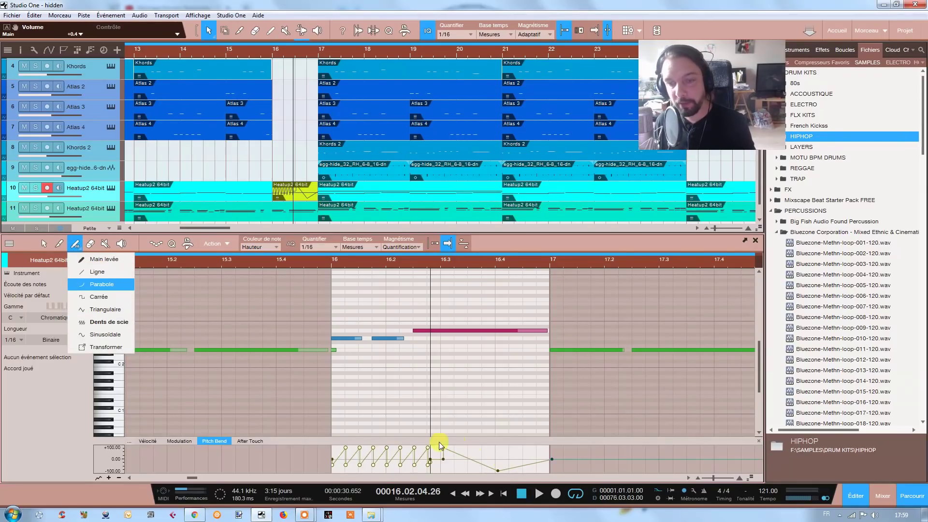
click(483, 402)
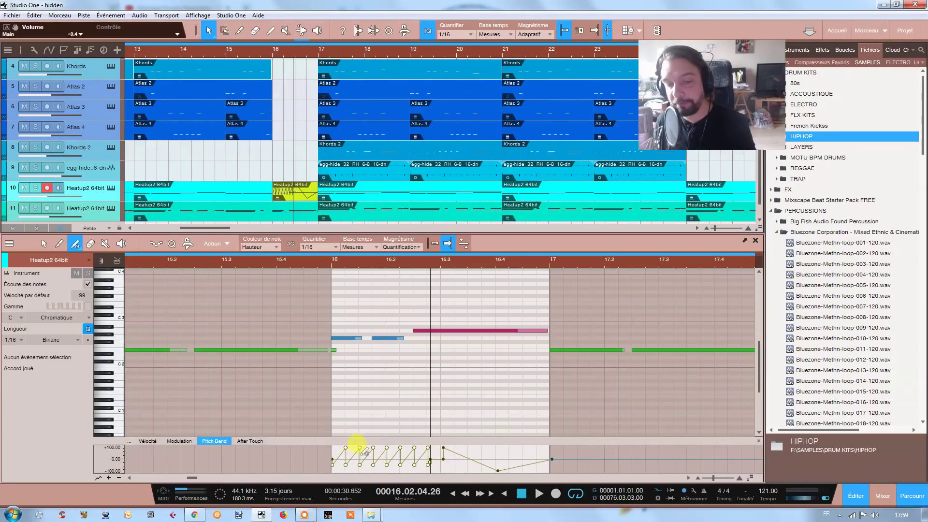
right_click(371, 403)
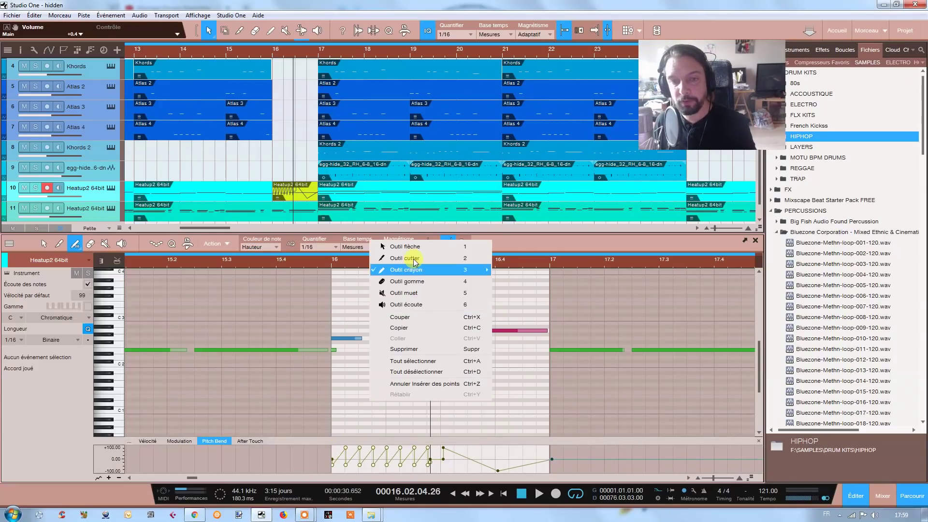
click(383, 244)
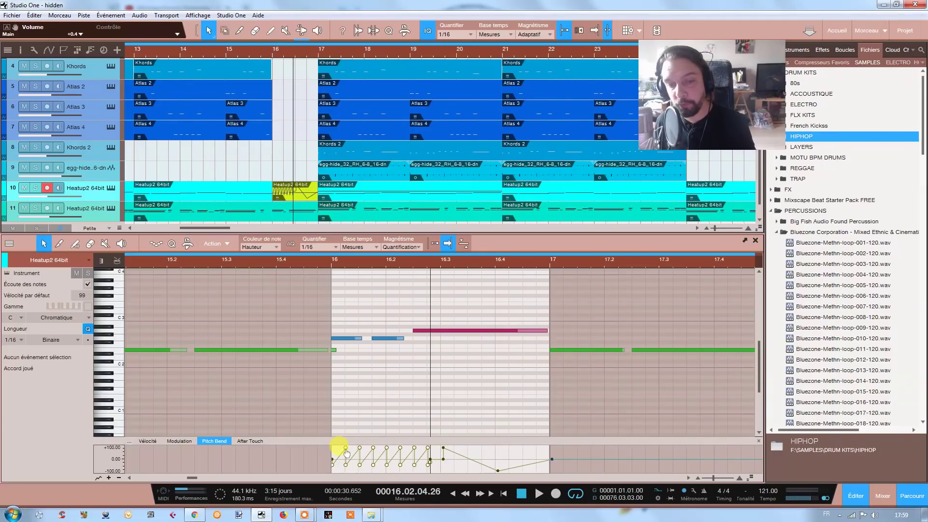
Delete the sawtooth's first pitch bend points after bar 16, keeping the low point at 16.1.3.
click(332, 466)
key(Delete)
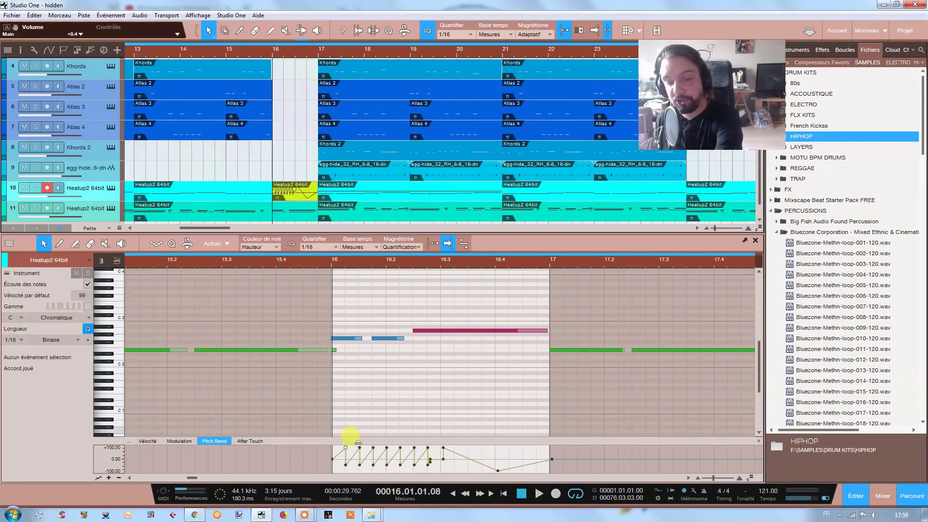
drag(348, 451, 365, 460)
key(Delete)
click(360, 466)
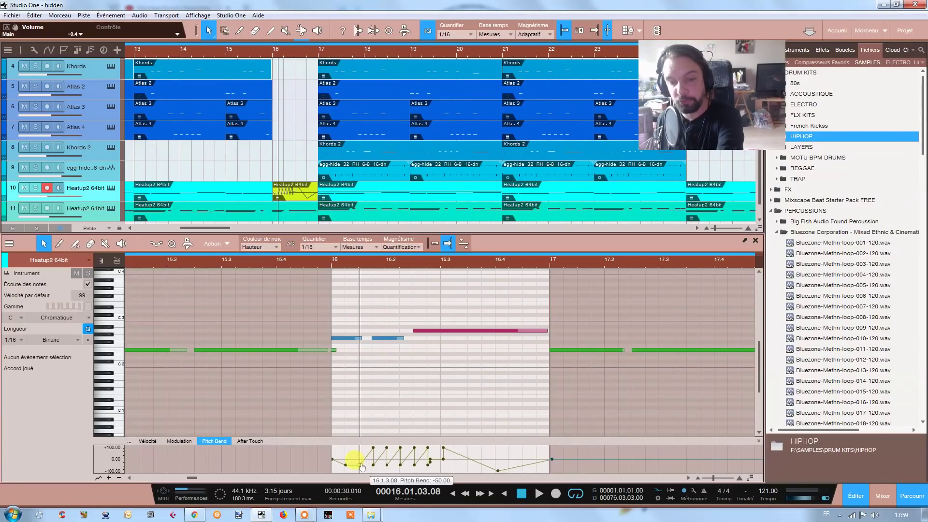
click(346, 467)
key(Delete)
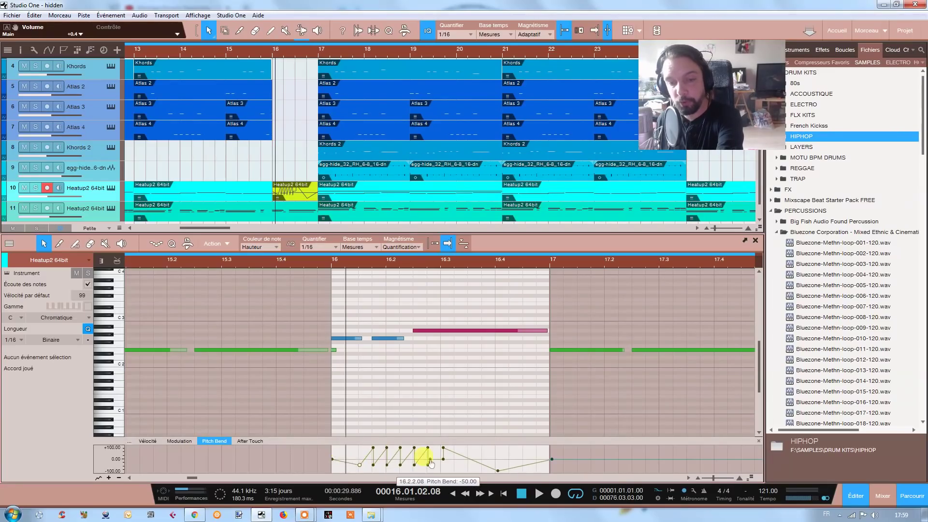
Remove the remaining sawtooth points up to the low one at 16.2, and raise the pitch bend at bar 16 to about +100.
click(372, 449)
drag(374, 467, 388, 453)
click(387, 450)
key(Delete)
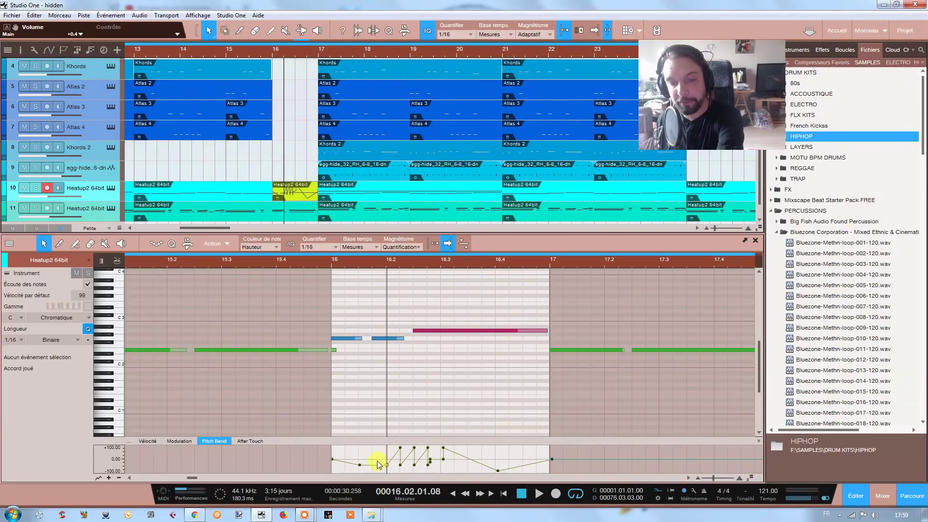
click(331, 445)
double_click(360, 466)
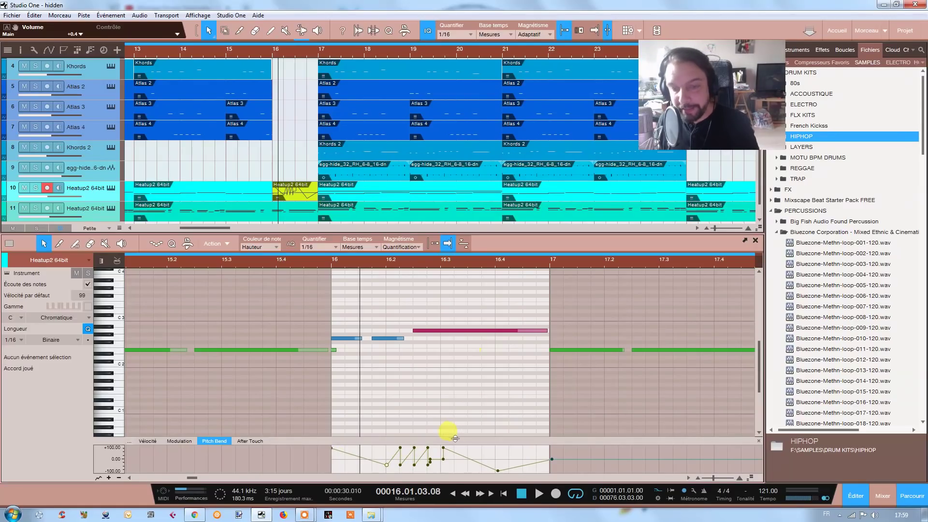
Open the yellow Heatup2 64bit clip at bar 40 of track 10 in the note editor.
drag(421, 53, 365, 37)
drag(442, 48, 340, 46)
click(705, 192)
click(706, 193)
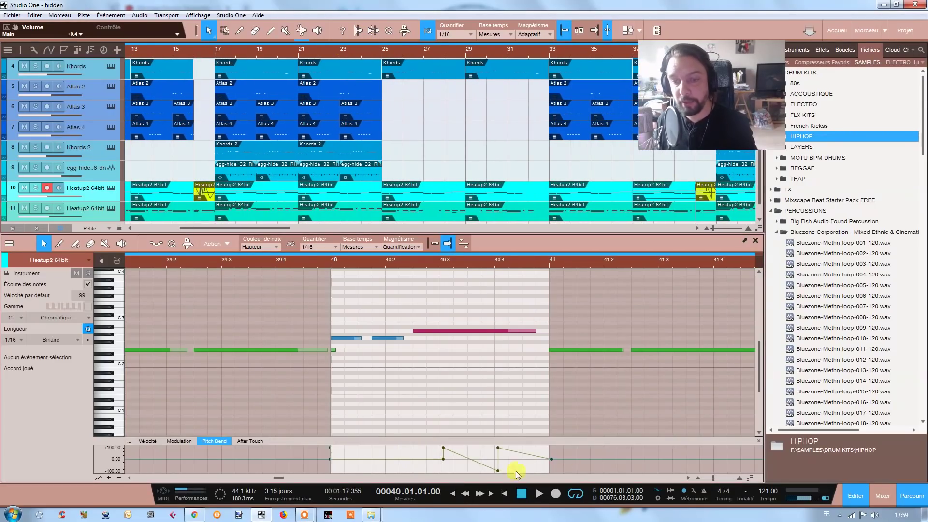
Try adding a pitch bend point halfway down the descending line between 40.3 and 40.4, and undo the change.
click(446, 457)
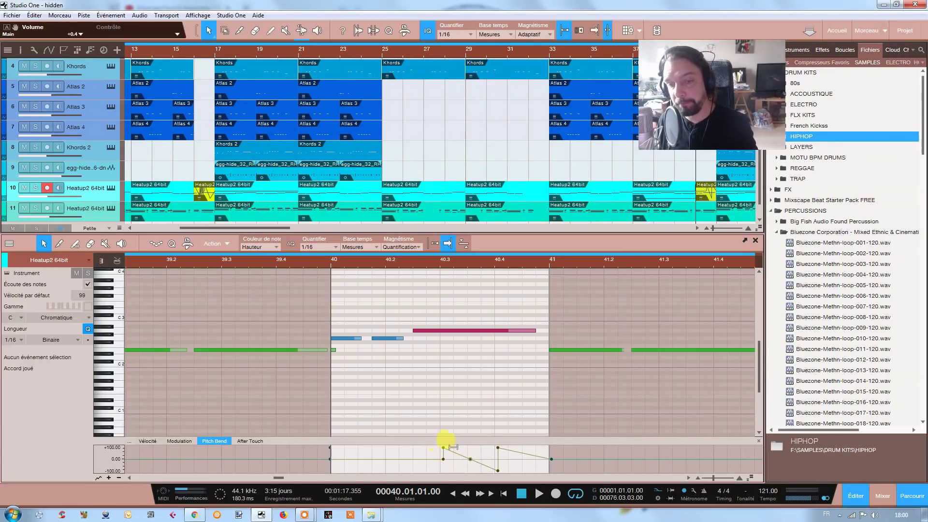
click(471, 460)
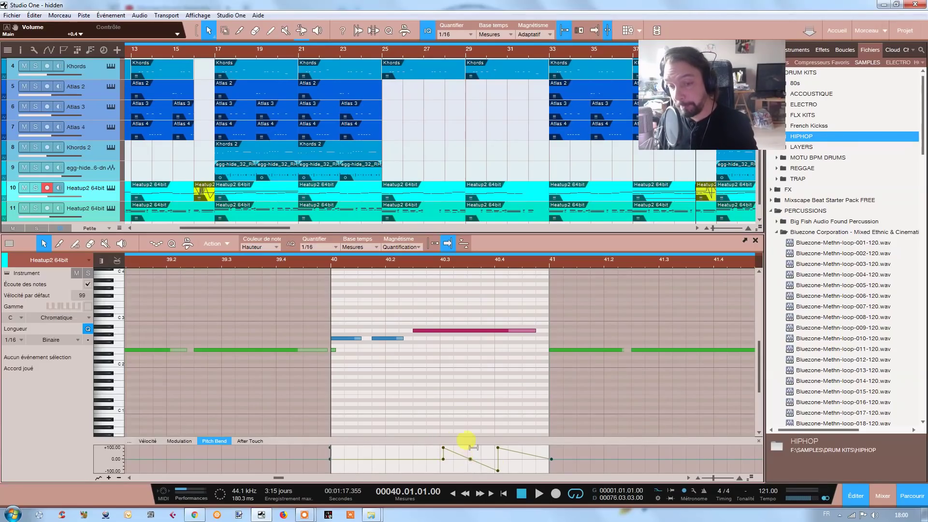
click(525, 454)
key(ctrl+z)
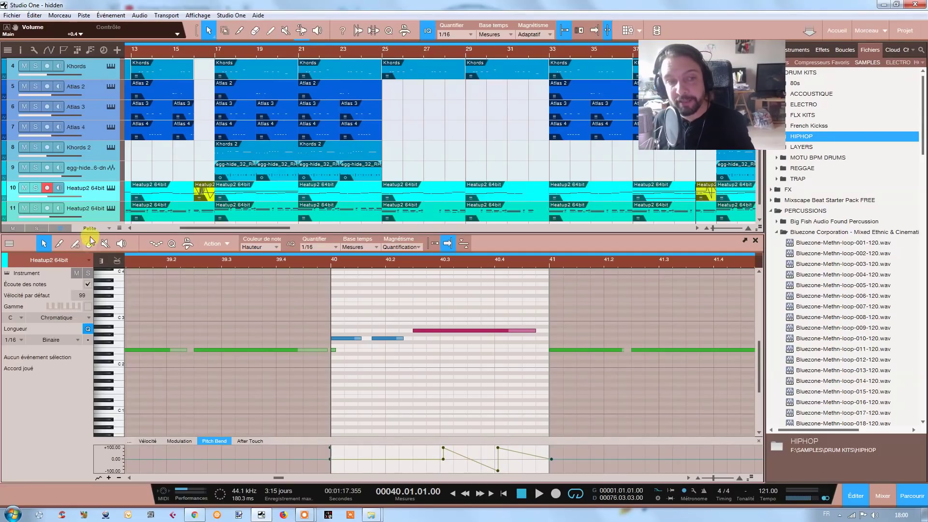
Switch to the drawing tool with the Dents de scie shape and review the other available curve shapes.
click(75, 246)
click(76, 246)
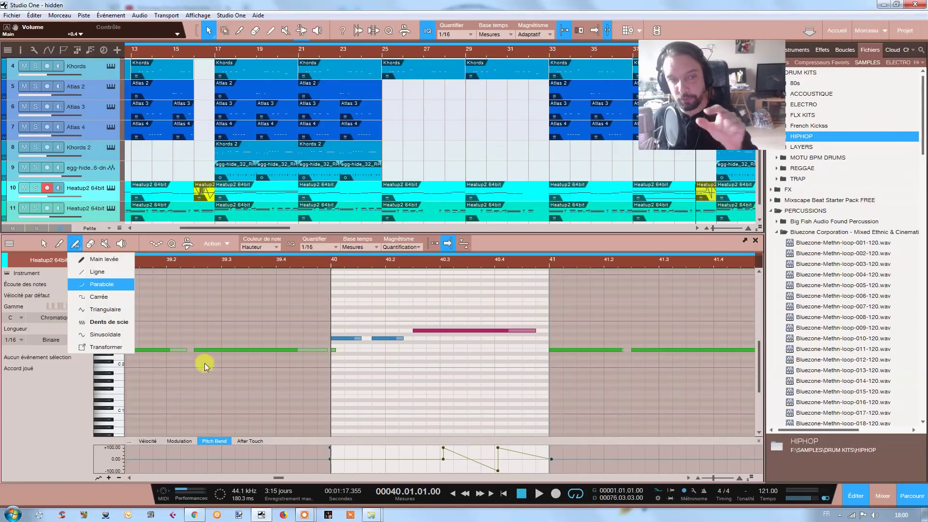
click(107, 322)
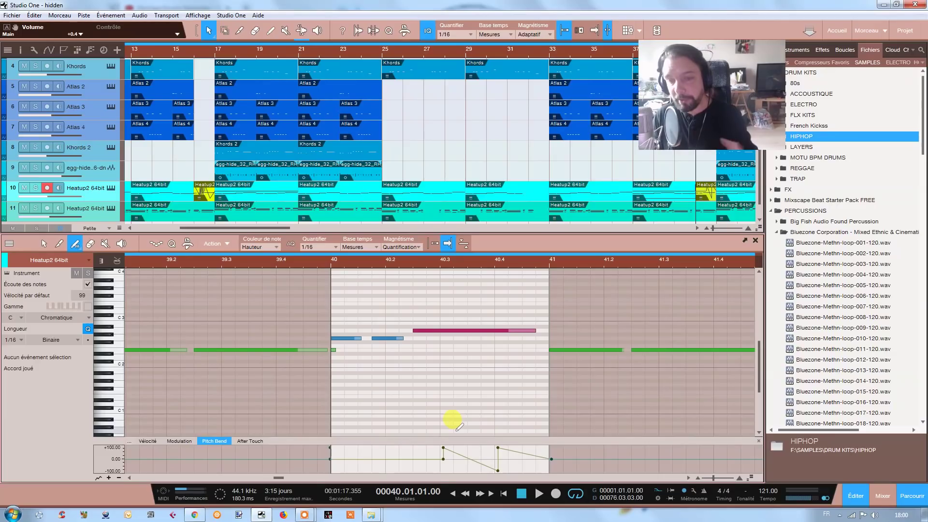
click(77, 246)
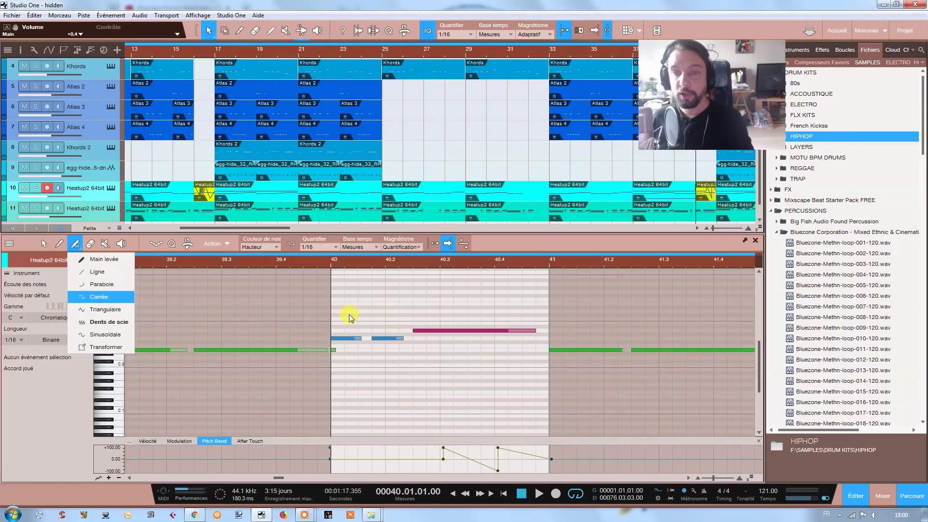
click(556, 178)
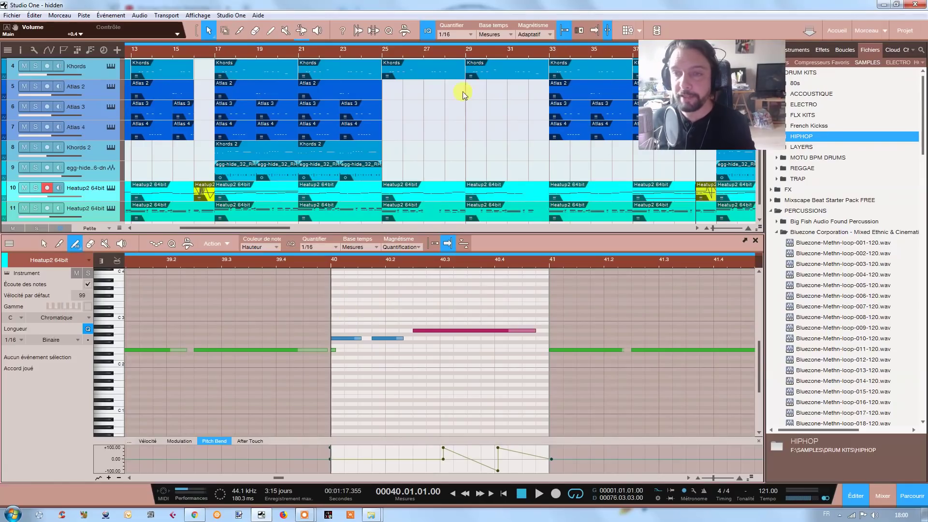
drag(447, 54, 437, 46)
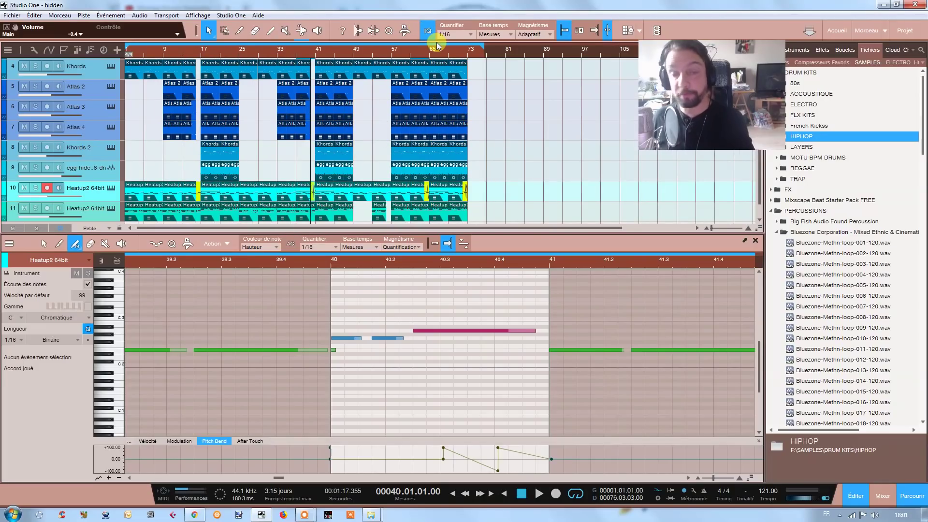